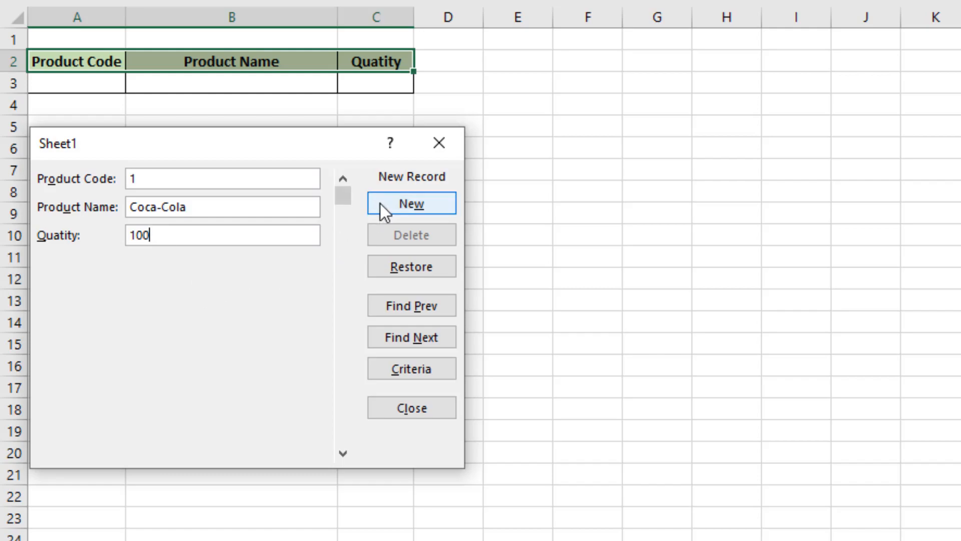
{"action": "left_click", "coordinate": [398, 203]}
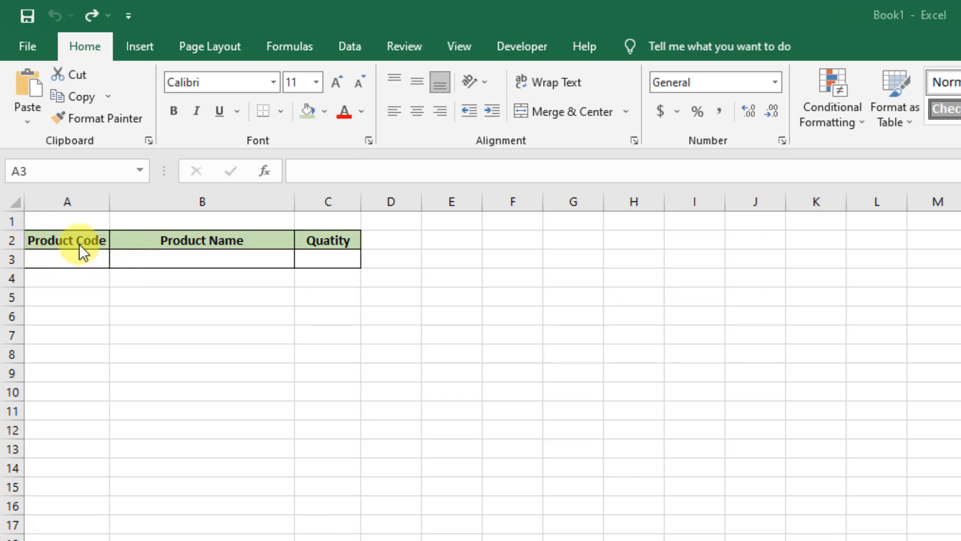
Select the header cells A2:C2, from Product Code to Quatity
{"action": "left_click", "coordinate": [173, 241]}
{"action": "left_click", "coordinate": [333, 242]}
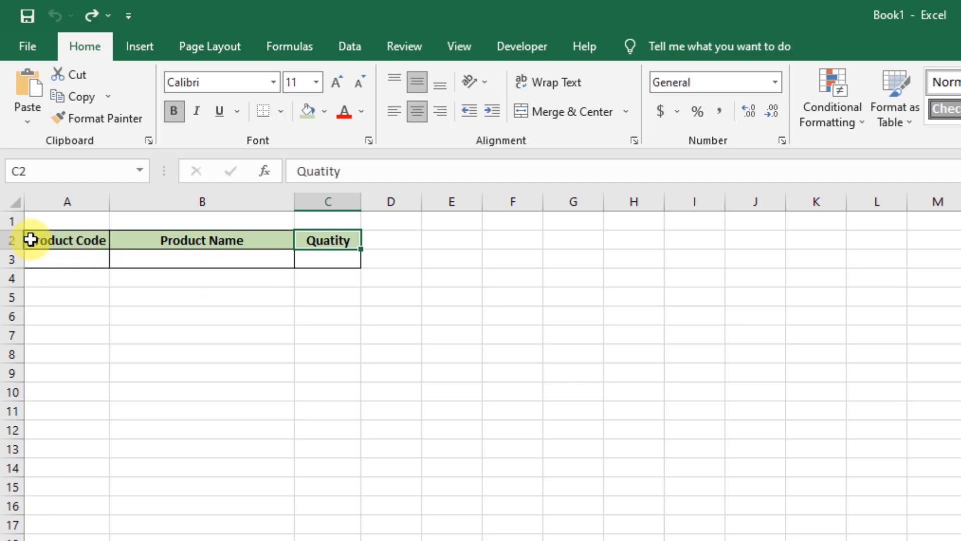
{"action": "left_click_drag", "start_coordinate": [57, 241], "coordinate": [312, 240]}
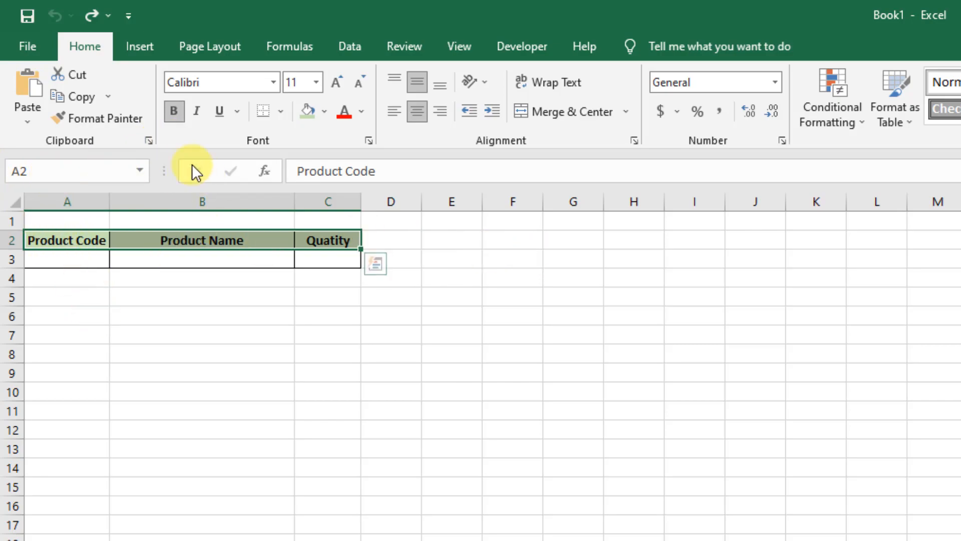
Open the ribbon customization options and select the Form... command from the All Commands list
{"action": "right_click", "coordinate": [191, 137]}
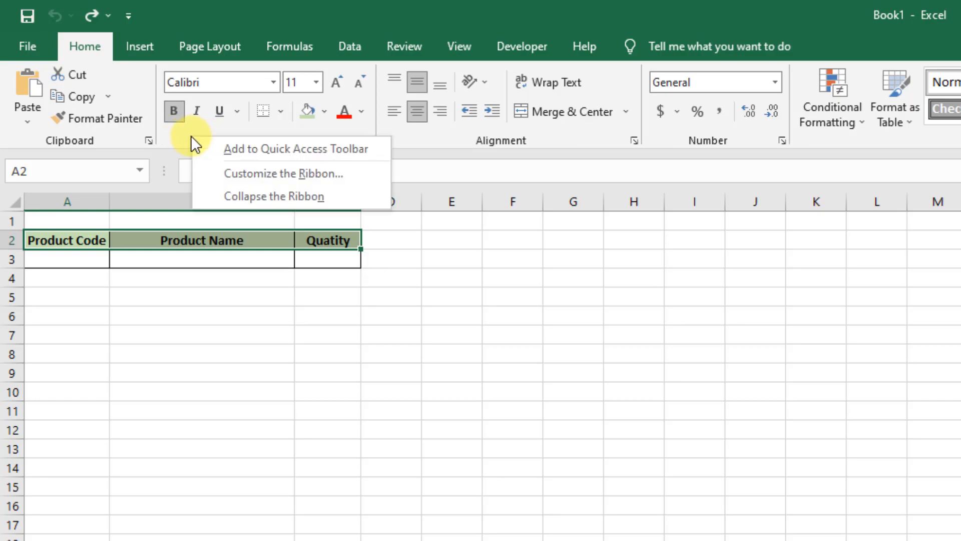
{"action": "left_click", "coordinate": [212, 173]}
{"action": "left_click_drag", "start_coordinate": [659, 184], "coordinate": [161, 149]}
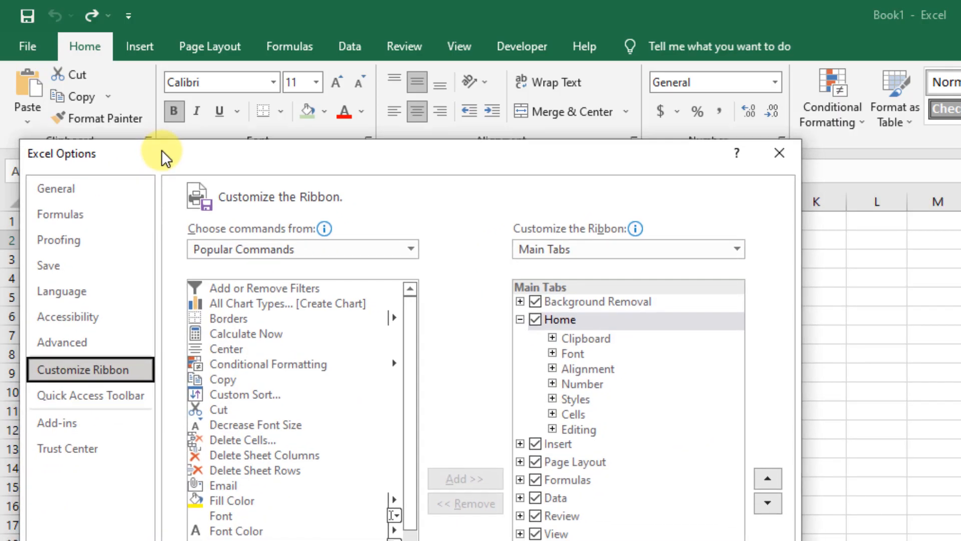
{"action": "mouse_move", "coordinate": [206, 230]}
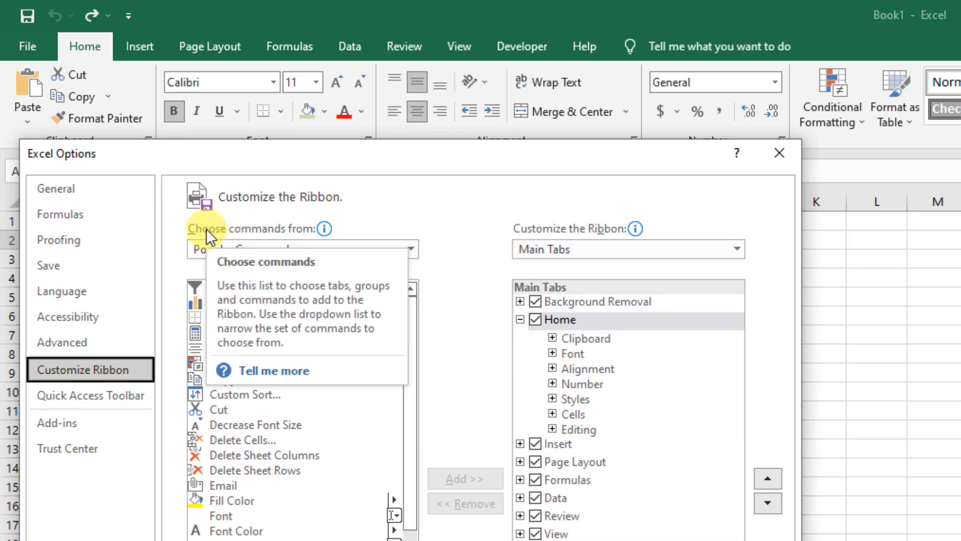
{"action": "left_click", "coordinate": [410, 248]}
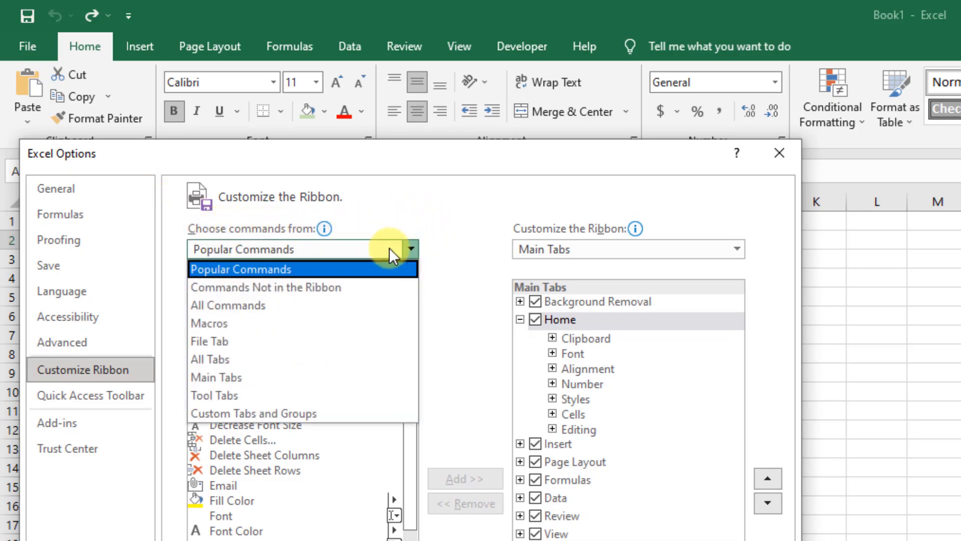
{"action": "left_click", "coordinate": [248, 302]}
{"action": "left_click_drag", "start_coordinate": [408, 306], "coordinate": [411, 441]}
{"action": "left_click", "coordinate": [221, 381]}
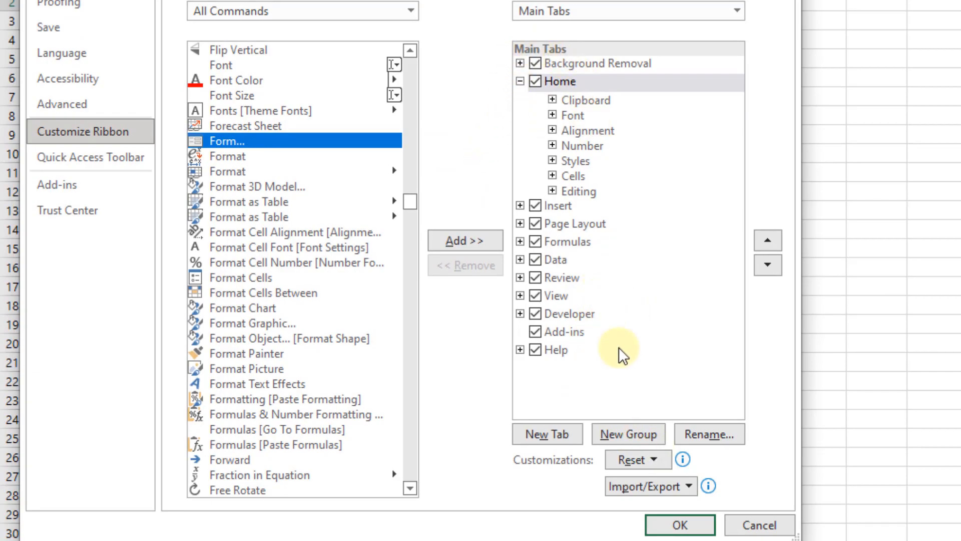
Create a custom ribbon tab after Home and name it Data Entry
{"action": "left_click", "coordinate": [543, 433]}
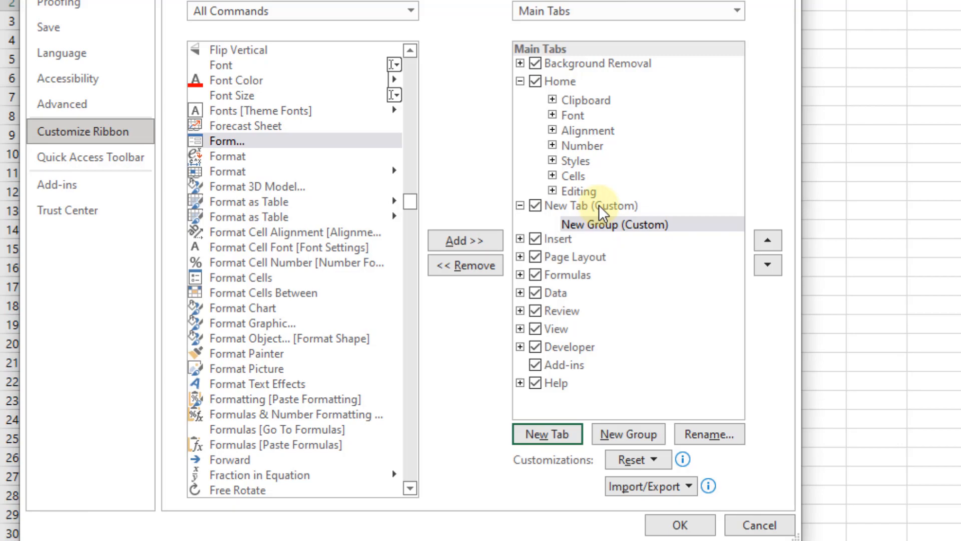
{"action": "left_click", "coordinate": [602, 206]}
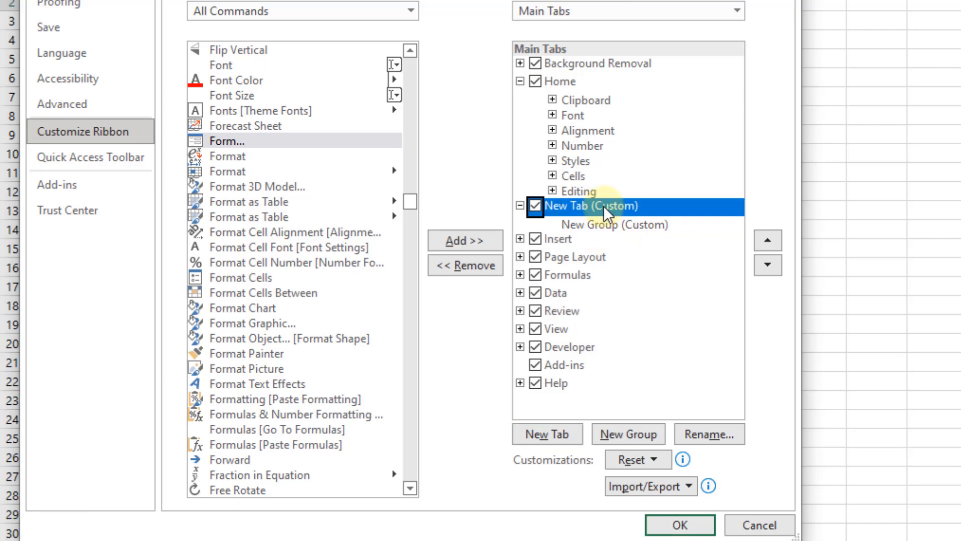
{"action": "left_click", "coordinate": [679, 434]}
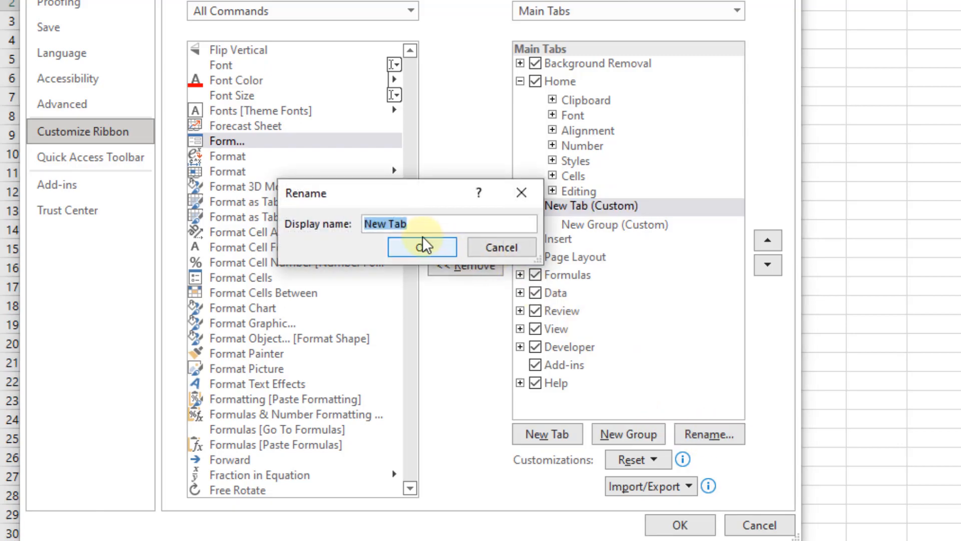
{"action": "type", "text": "Data "}
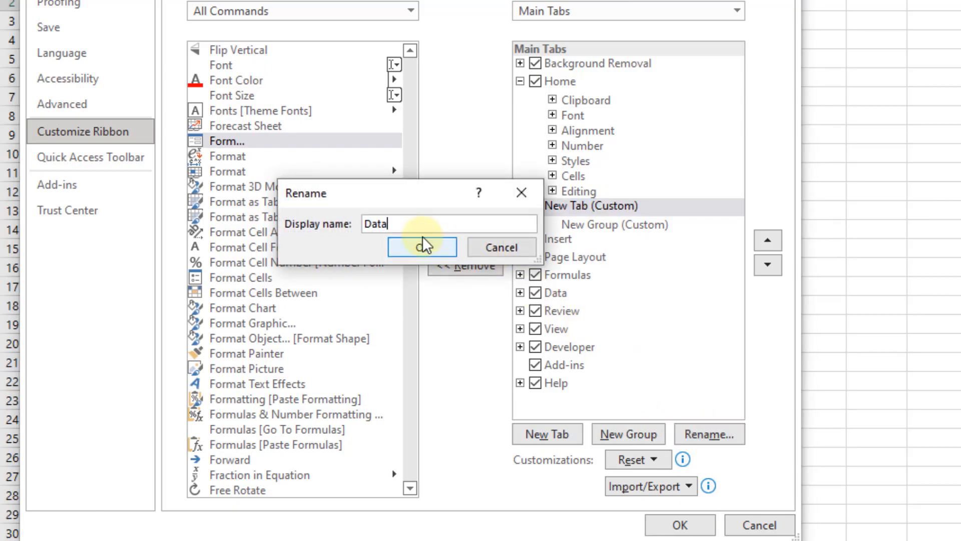
{"action": "type", "text": "Entry"}
{"action": "left_click", "coordinate": [411, 245]}
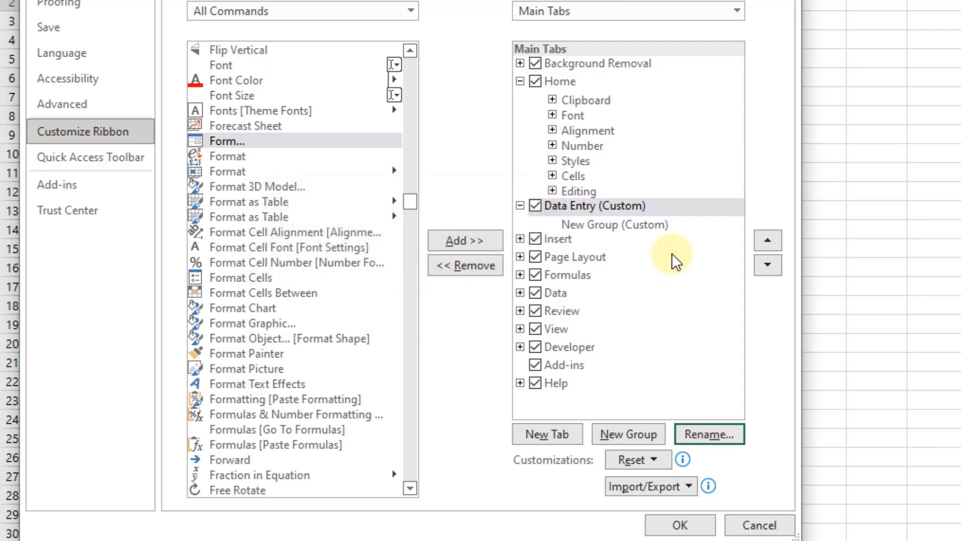
Add the Form... command to the custom group of the Data Entry tab
{"action": "left_click", "coordinate": [612, 224]}
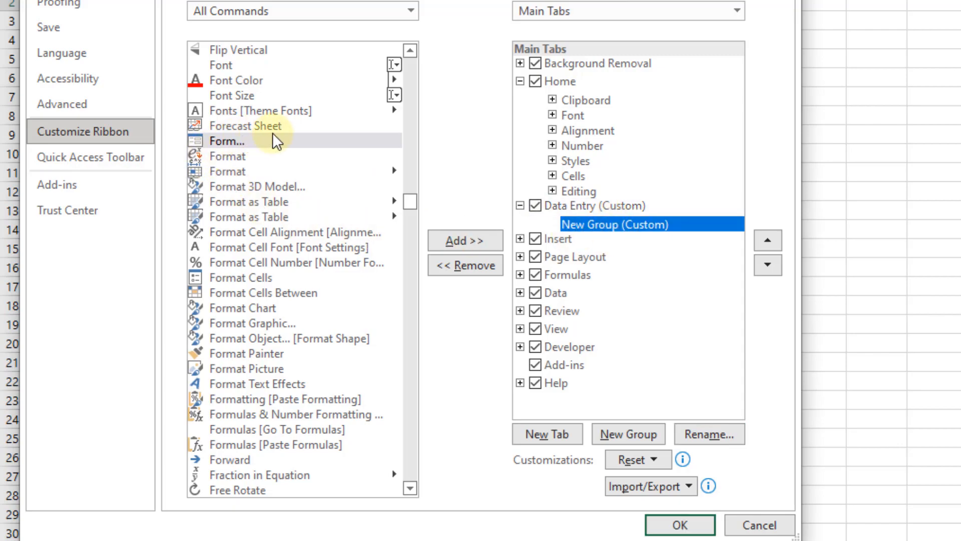
{"action": "left_click", "coordinate": [219, 142]}
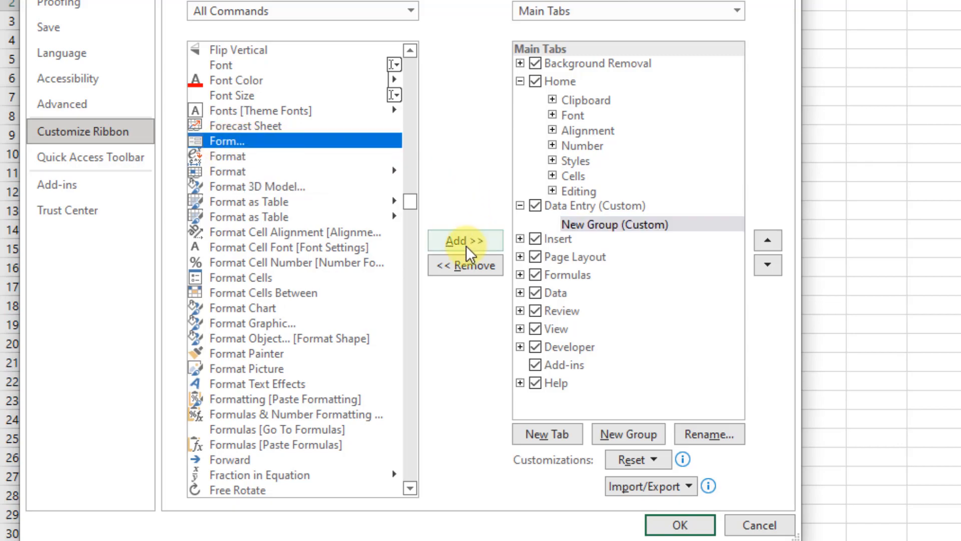
{"action": "left_click", "coordinate": [440, 238]}
Rename the added Form command as Product Entry with the open address book symbol, and apply the ribbon customization
{"action": "left_click", "coordinate": [607, 238]}
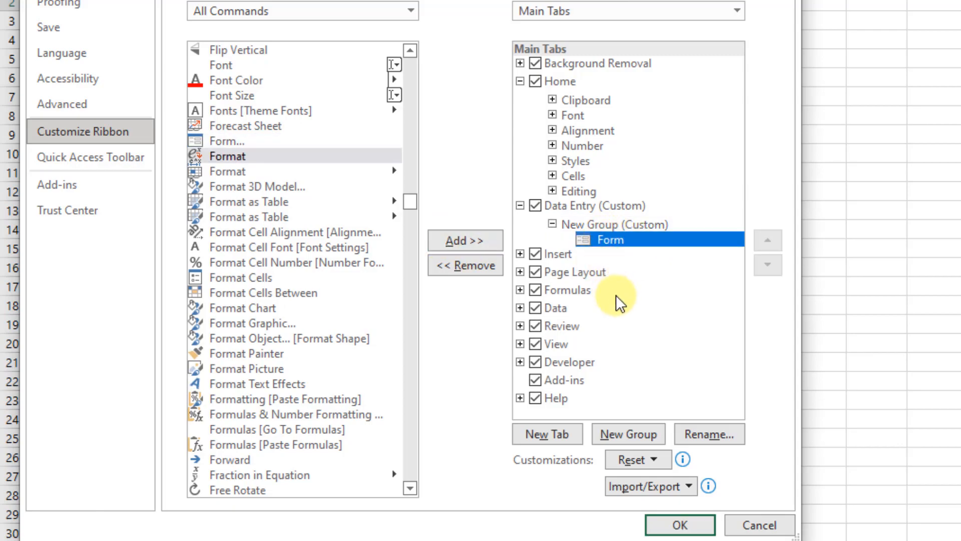
{"action": "left_click", "coordinate": [713, 433]}
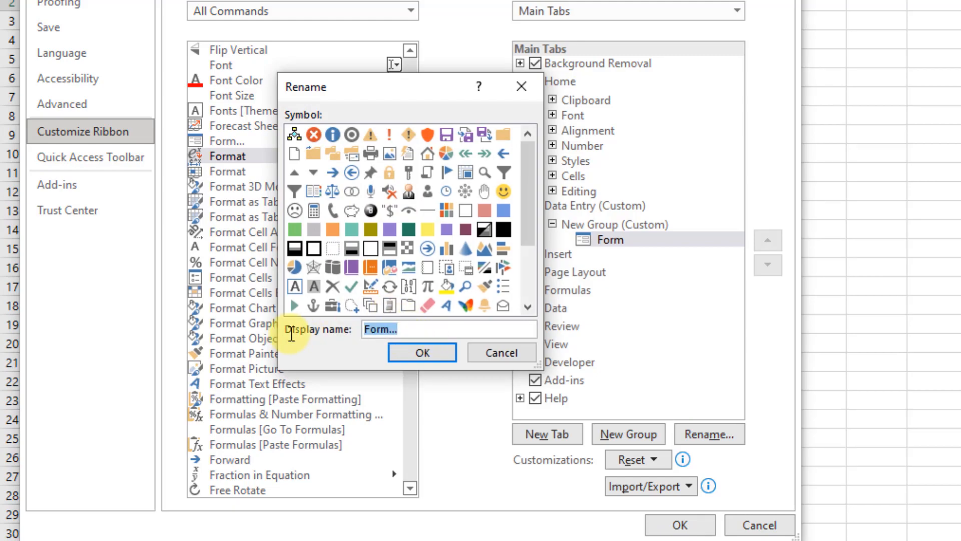
{"action": "type", "text": "Product"}
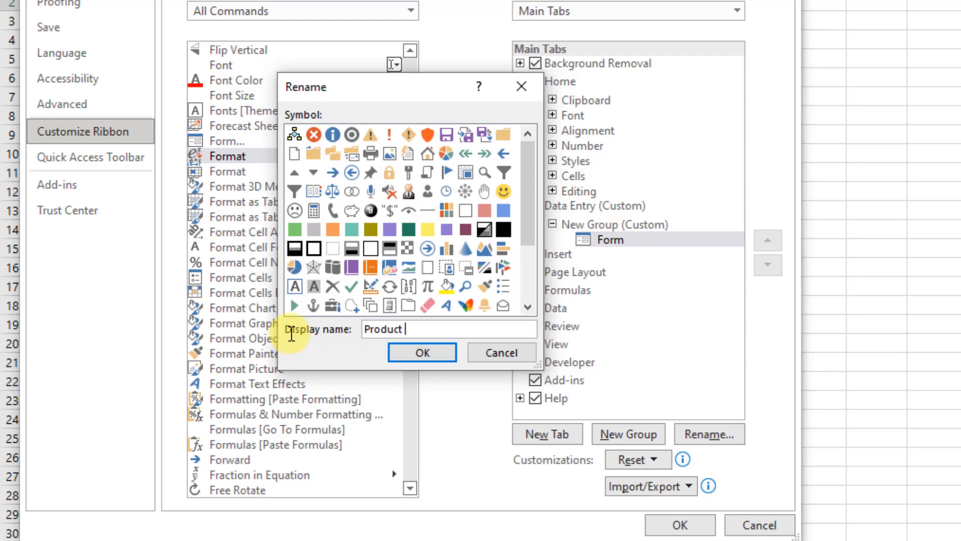
{"action": "type", "text": " Entry"}
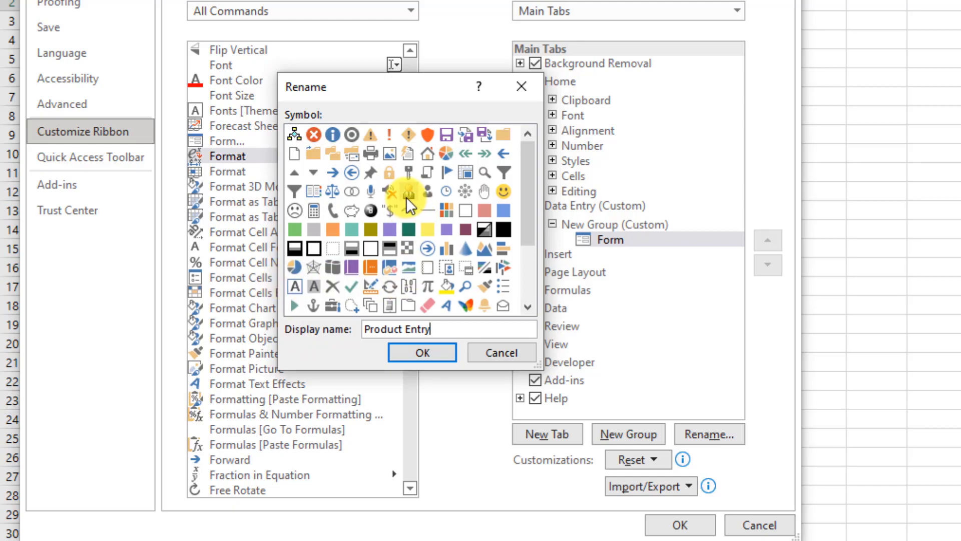
{"action": "scroll", "coordinate": [407, 196], "scroll_direction": "down", "scroll_amount": 1}
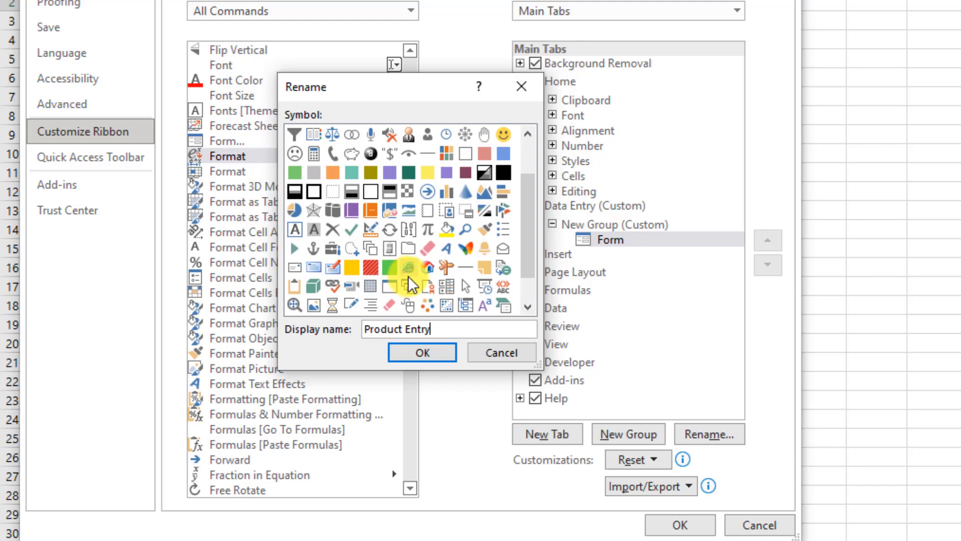
{"action": "scroll", "coordinate": [408, 275], "scroll_direction": "up", "scroll_amount": 1}
{"action": "left_click", "coordinate": [306, 196]}
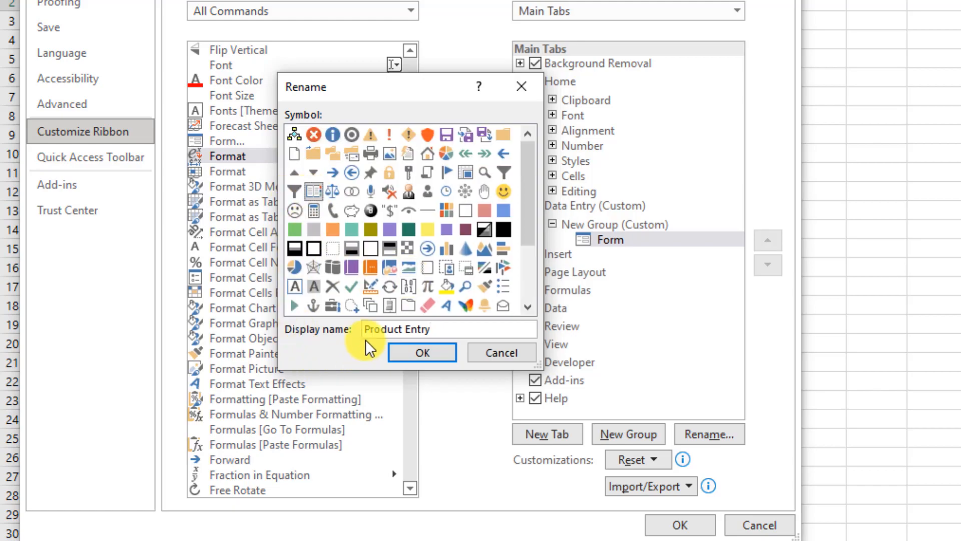
{"action": "left_click", "coordinate": [422, 353]}
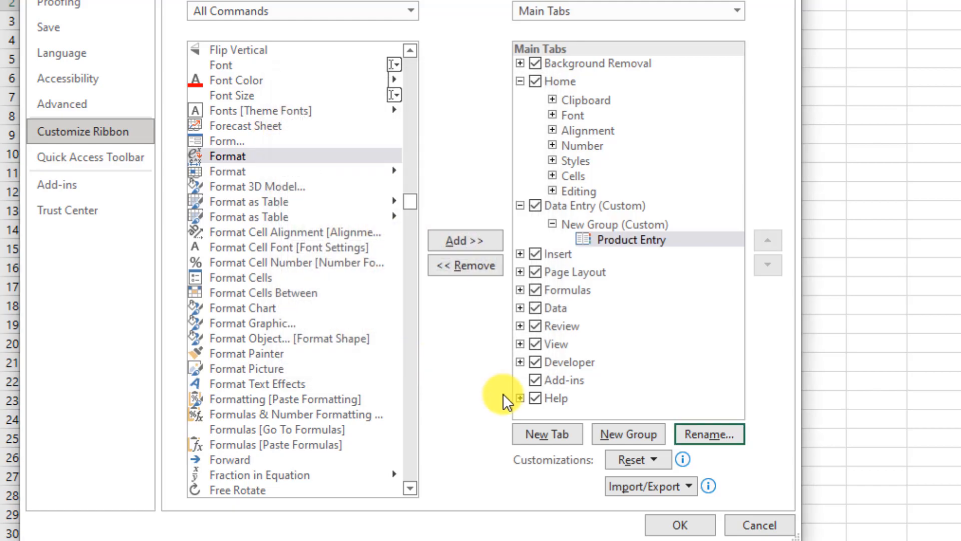
{"action": "left_click", "coordinate": [678, 524]}
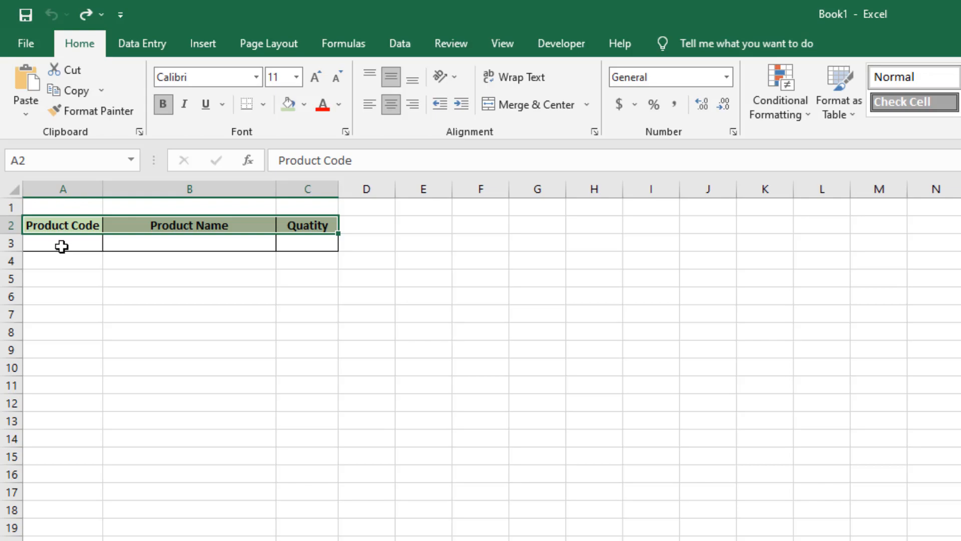
Open the Product Entry form for the selected headers, accepting the first row as labels, and place it below the table
{"action": "left_click", "coordinate": [138, 43]}
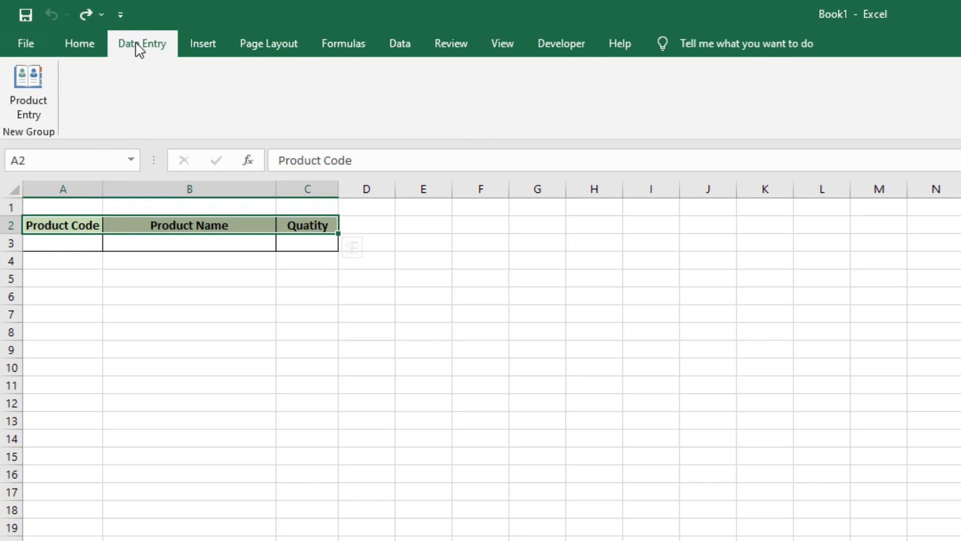
{"action": "left_click", "coordinate": [23, 80]}
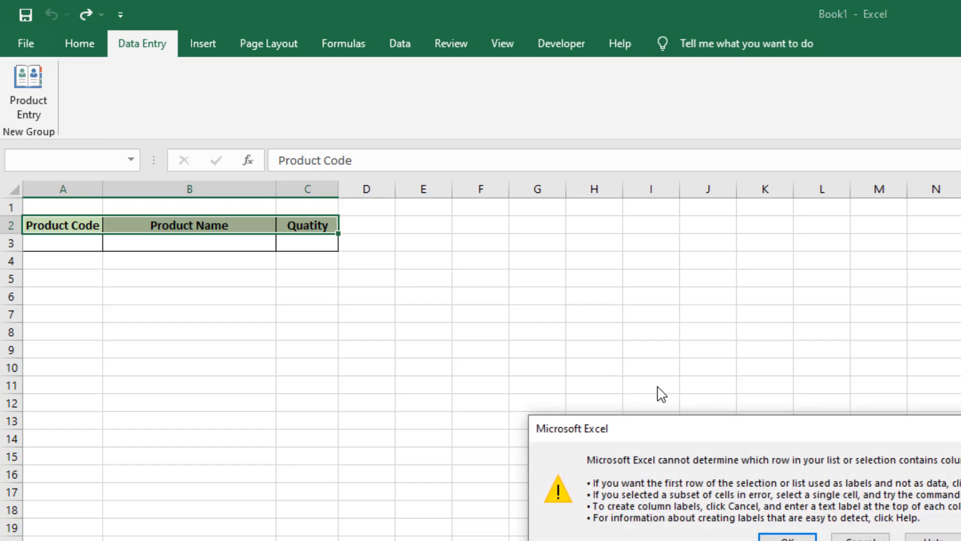
{"action": "left_click_drag", "start_coordinate": [751, 433], "coordinate": [248, 268]}
{"action": "left_click", "coordinate": [279, 383]}
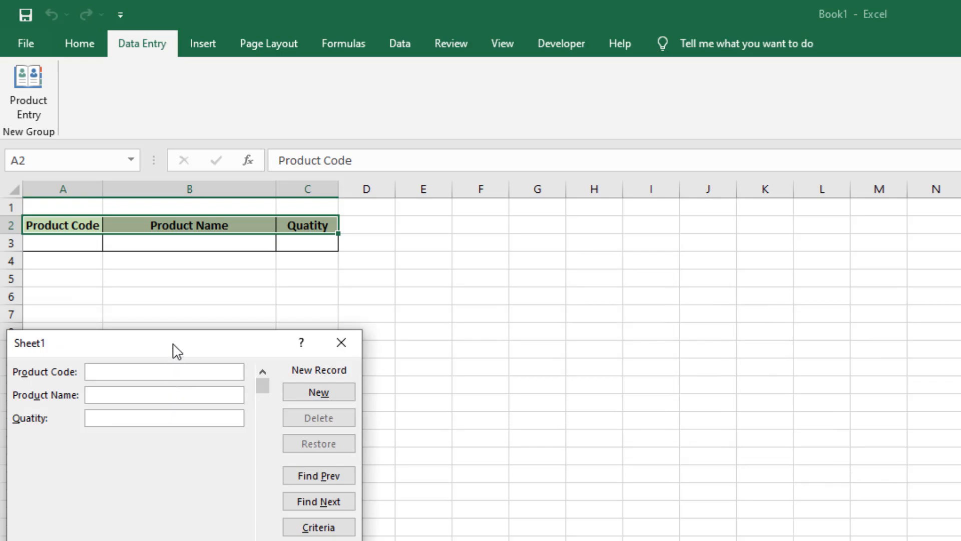
{"action": "left_click_drag", "start_coordinate": [173, 351], "coordinate": [192, 288]}
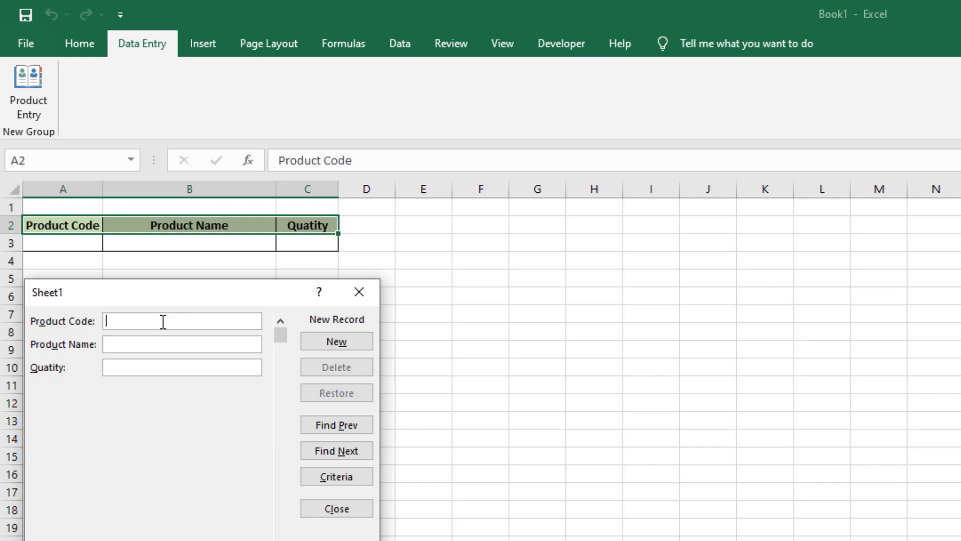
Add a record through the form with product code 1, product name Coca-Cola and quantity 100
{"action": "type", "text": "1"}
{"action": "key", "text": "Tab"}
{"action": "type", "text": "Coco-Cola"}
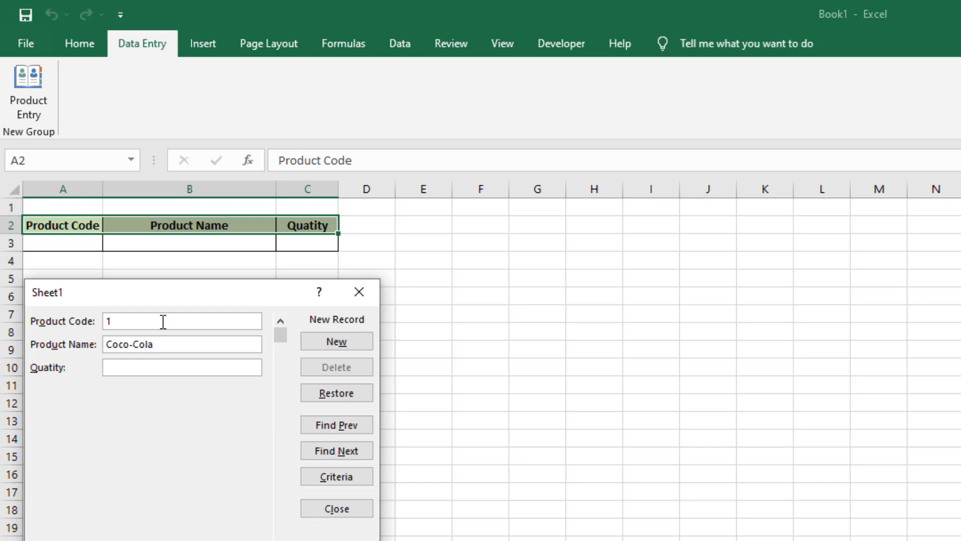
{"action": "left_click", "coordinate": [127, 344]}
{"action": "key", "text": "BackSpace"}
{"action": "type", "text": "a"}
{"action": "left_click", "coordinate": [129, 365]}
{"action": "type", "text": "100"}
{"action": "left_click", "coordinate": [326, 338]}
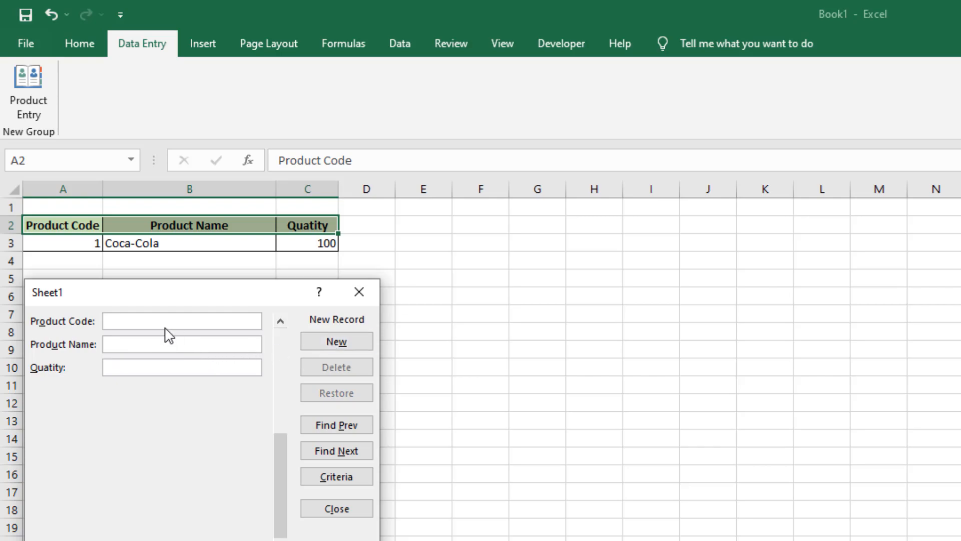
Add a record with product code 2, product name Fanta and quantity 150, and move the form clear of the table
{"action": "type", "text": "2"}
{"action": "key", "text": "Tab"}
{"action": "type", "text": "Fanta"}
{"action": "key", "text": "Tab"}
{"action": "type", "text": "150"}
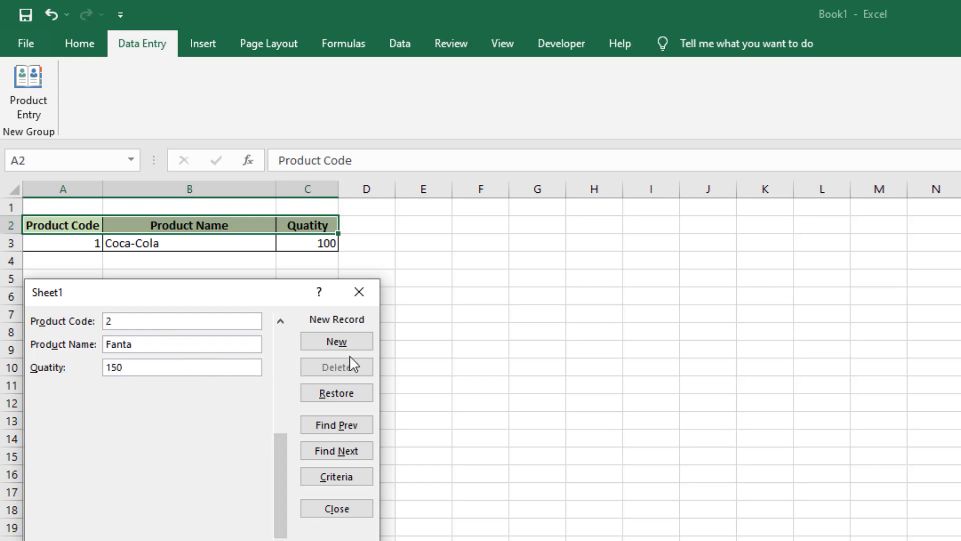
{"action": "left_click", "coordinate": [314, 340]}
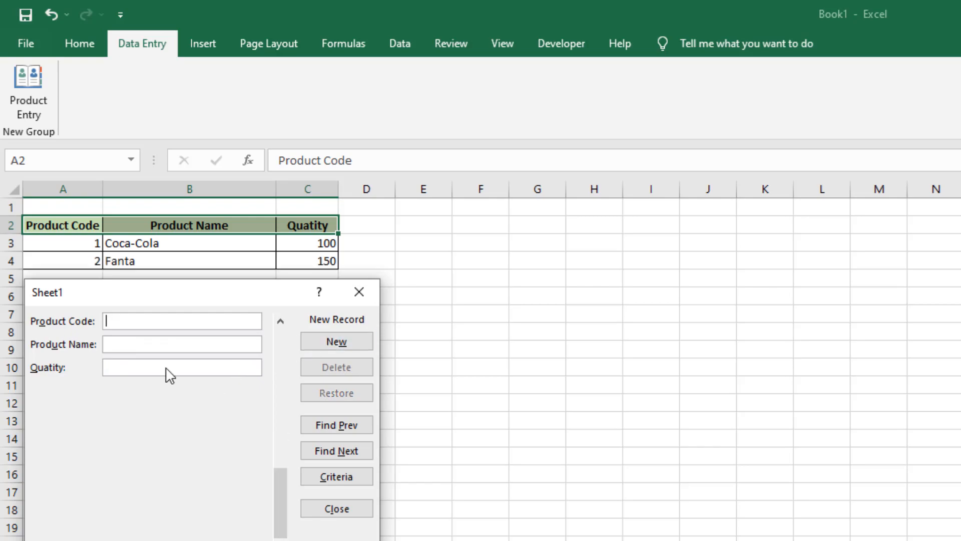
{"action": "left_click_drag", "start_coordinate": [184, 304], "coordinate": [185, 325]}
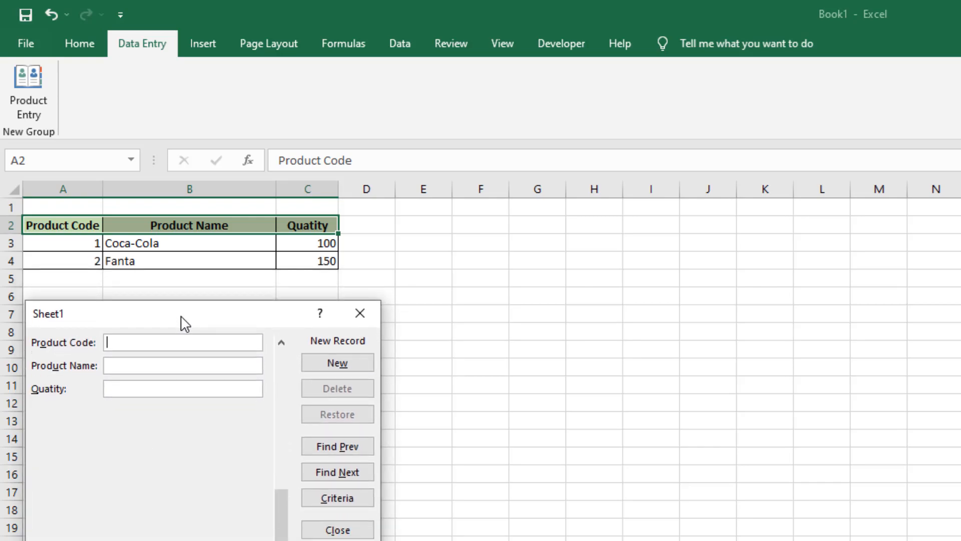